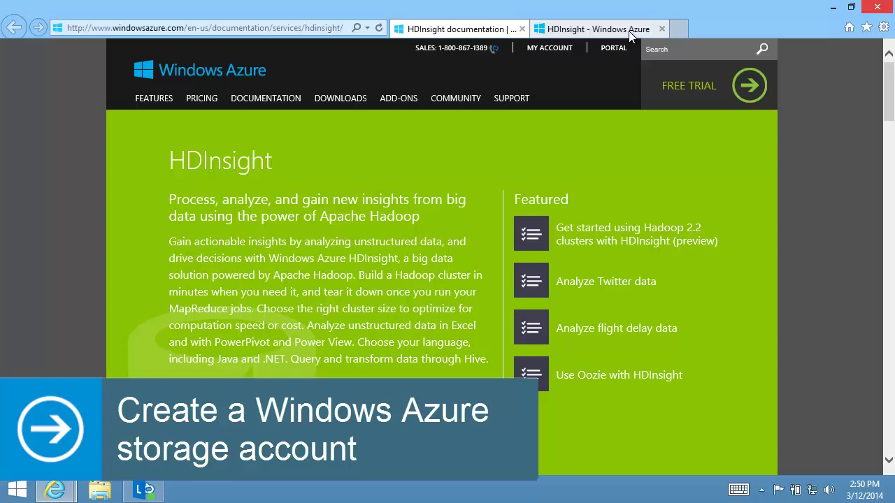
Step: Quick-create the storage account hdistore0102 in the East US location
{"action": "left_click", "coordinate": [629, 31]}
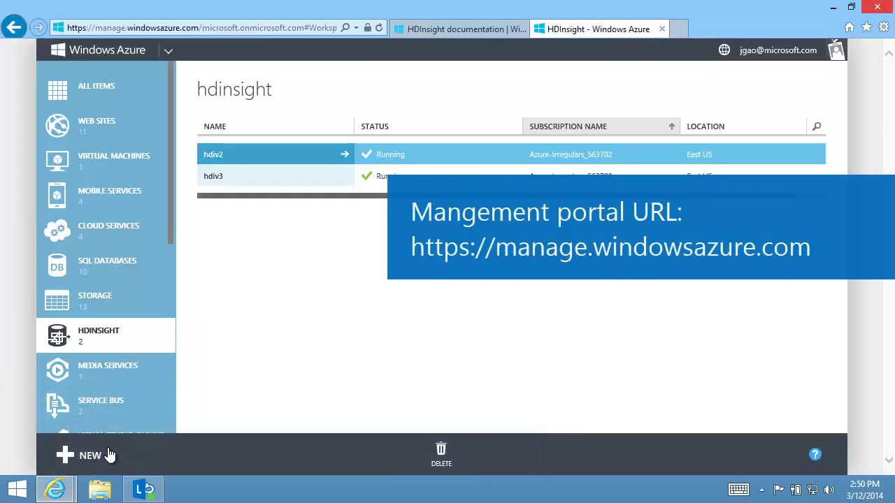
{"action": "left_click", "coordinate": [112, 450]}
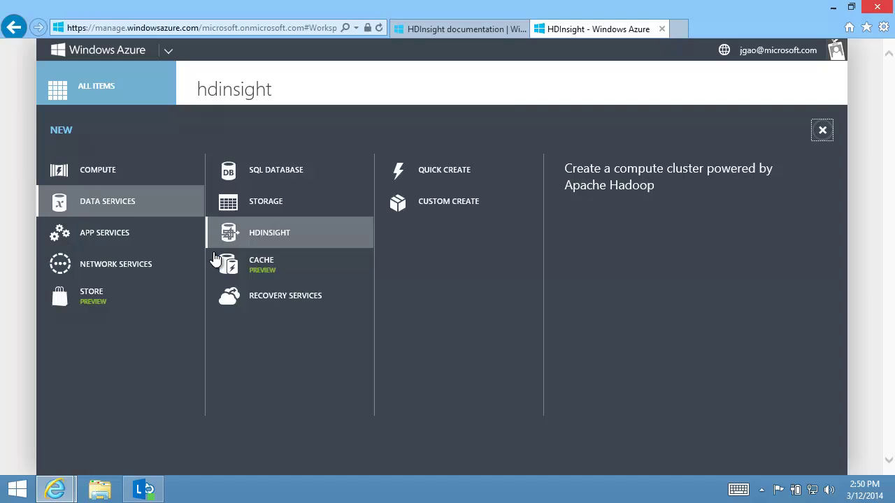
{"action": "left_click", "coordinate": [268, 204]}
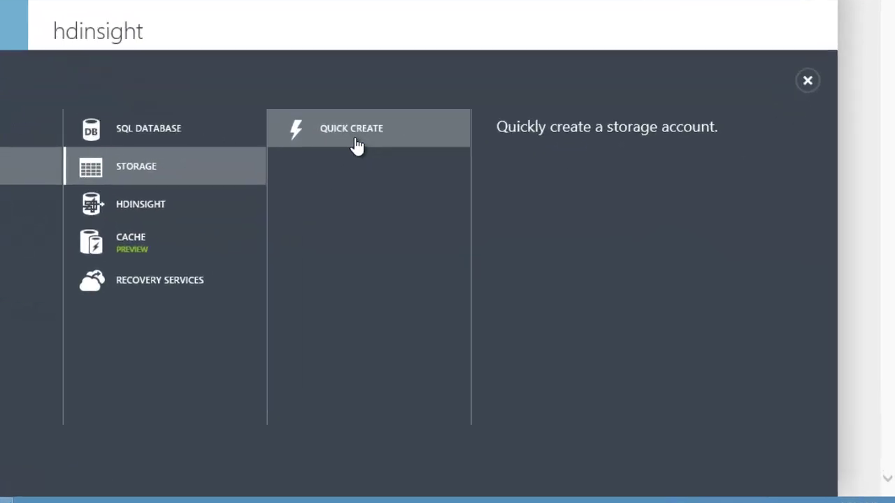
{"action": "left_click", "coordinate": [357, 145]}
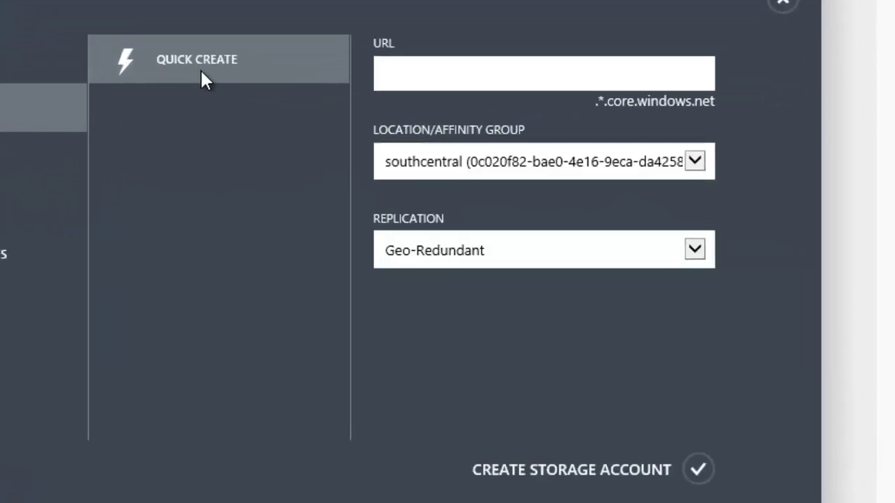
{"action": "left_click", "coordinate": [508, 135]}
{"action": "type", "text": "hdistore0102"}
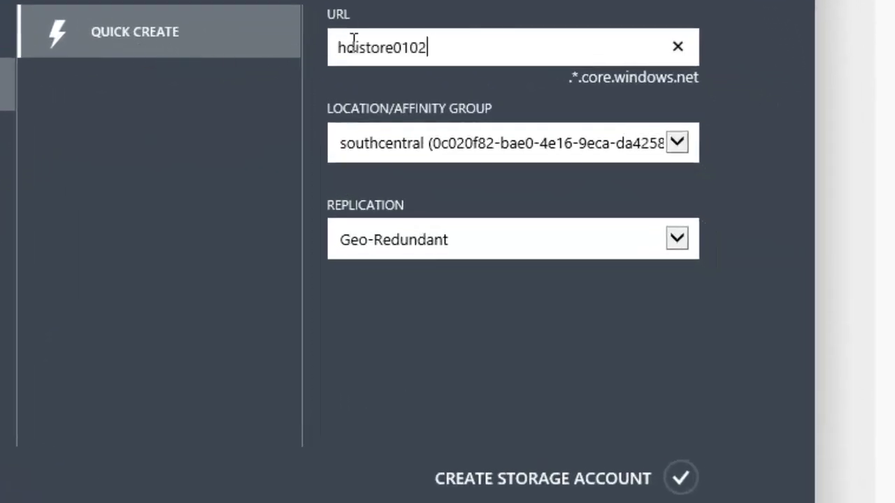
{"action": "left_click", "coordinate": [414, 144]}
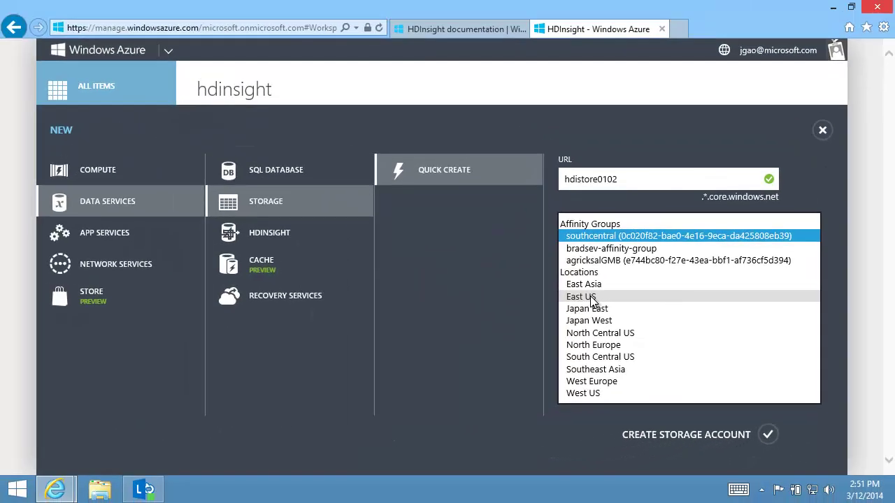
{"action": "left_click", "coordinate": [384, 251]}
{"action": "left_click", "coordinate": [590, 297]}
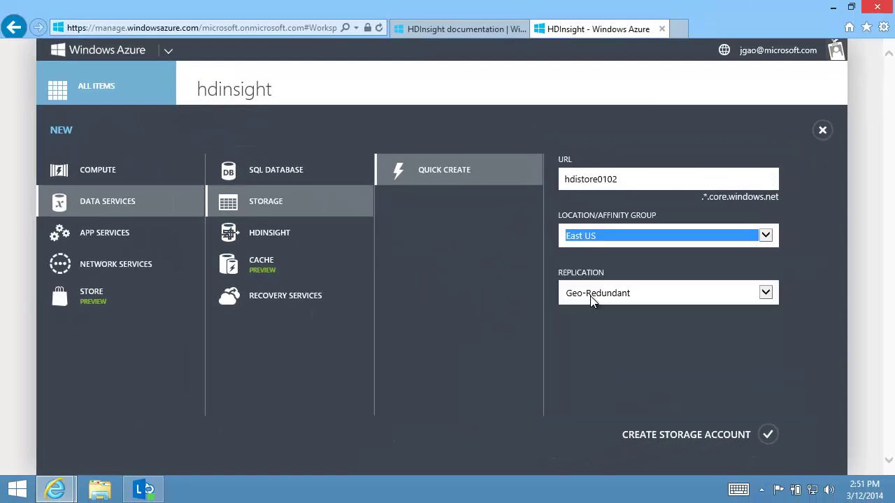
{"action": "left_click", "coordinate": [767, 434]}
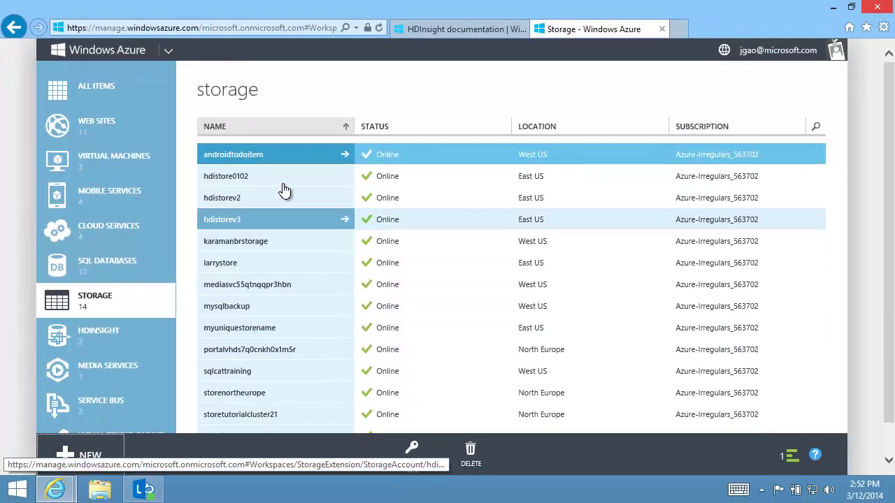
Step: Copy hdistore0102's primary access key from its access keys dialog, then close it
{"action": "left_click", "coordinate": [276, 178]}
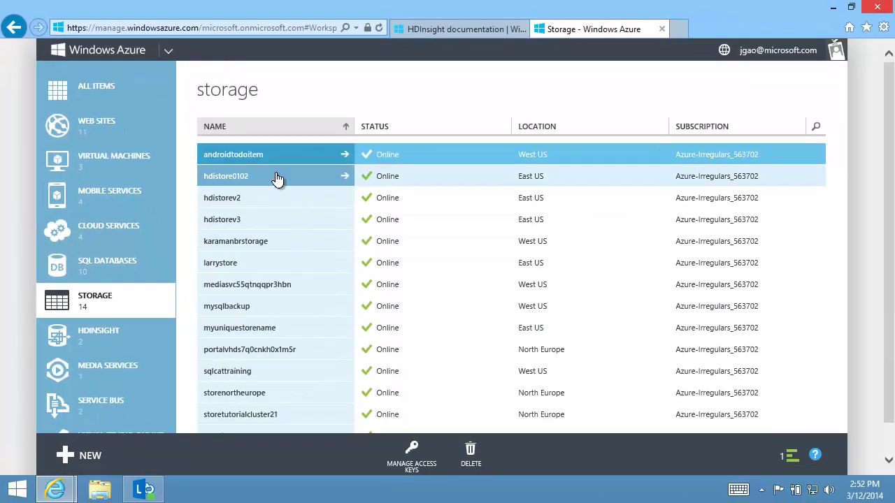
{"action": "left_click", "coordinate": [420, 457]}
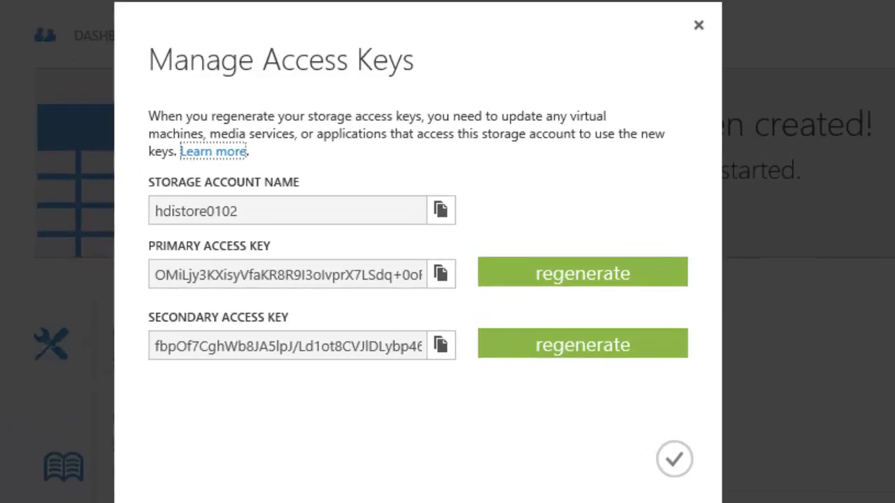
{"action": "left_click", "coordinate": [441, 282]}
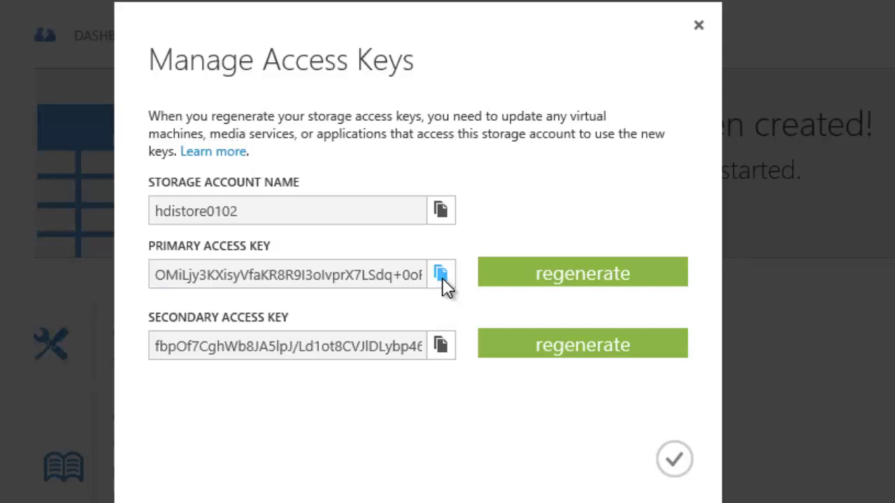
{"action": "left_click", "coordinate": [674, 459]}
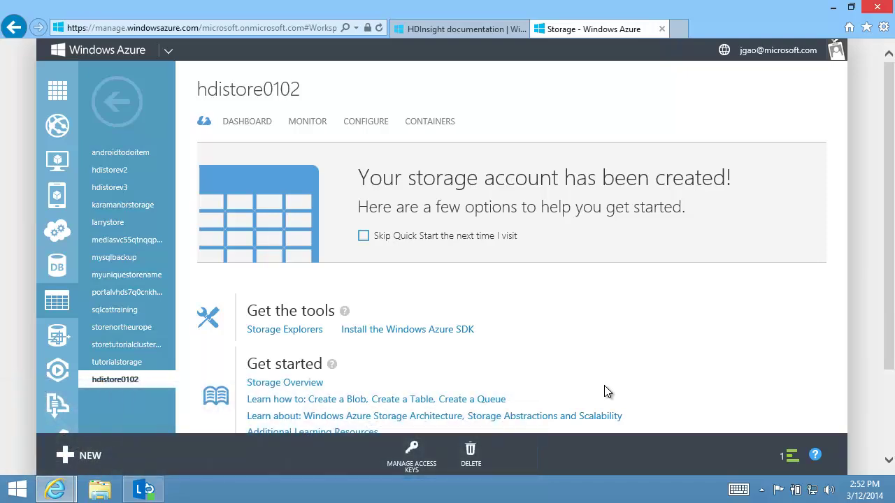
Step: Start a Quick Create HDInsight cluster named hdi0102
{"action": "left_click", "coordinate": [73, 465]}
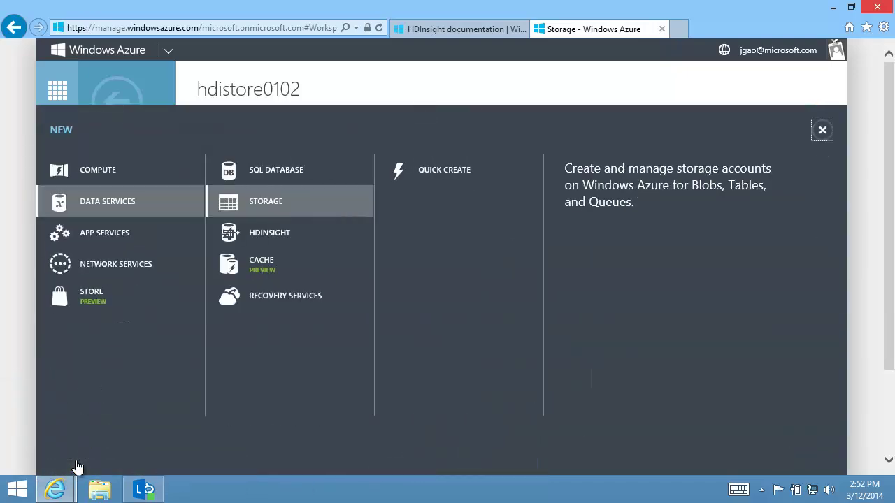
{"action": "left_click", "coordinate": [280, 235]}
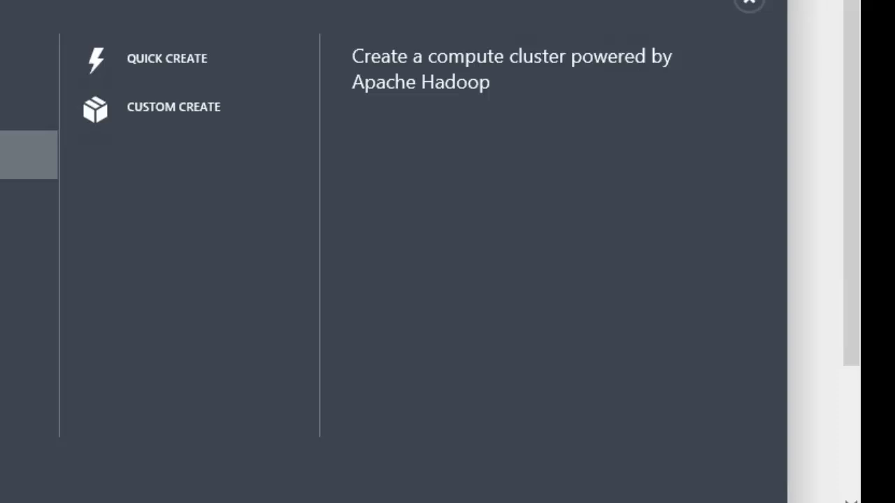
{"action": "left_click", "coordinate": [152, 59]}
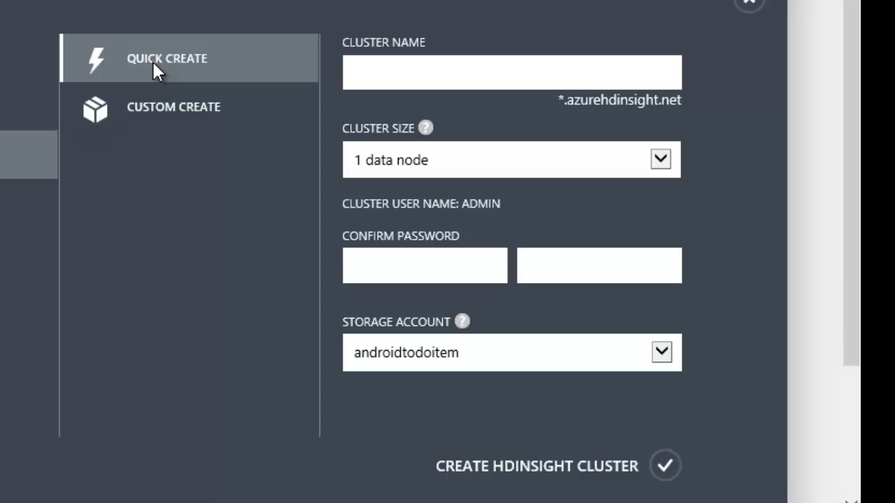
{"action": "left_click", "coordinate": [379, 68]}
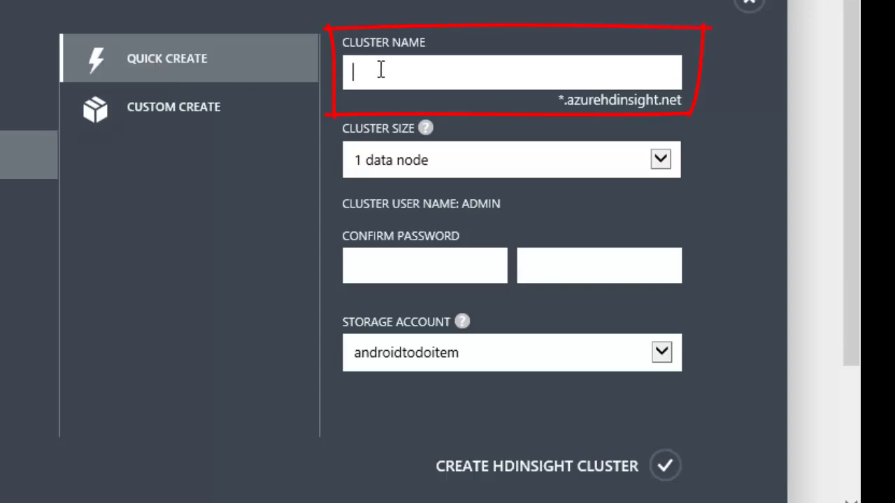
{"action": "type", "text": "hdi0102"}
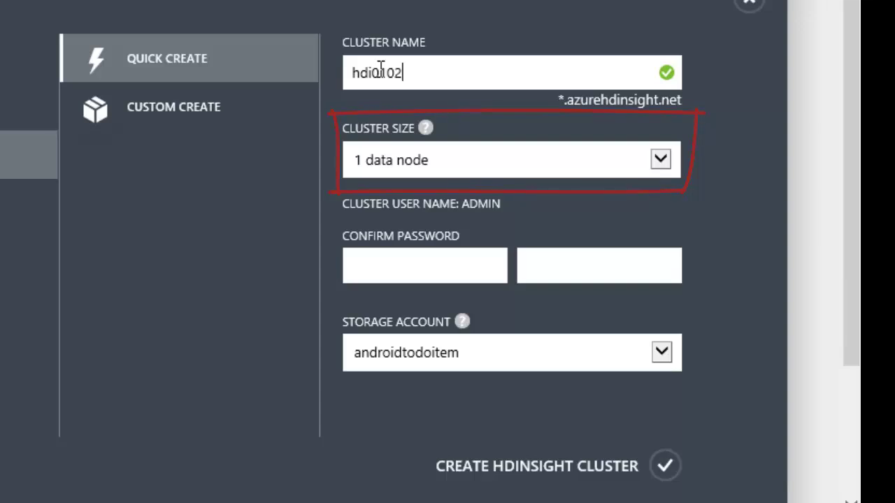
Step: Enter and confirm the admin password, choose hdistore0102 as storage, and create the cluster
{"action": "left_click", "coordinate": [393, 264]}
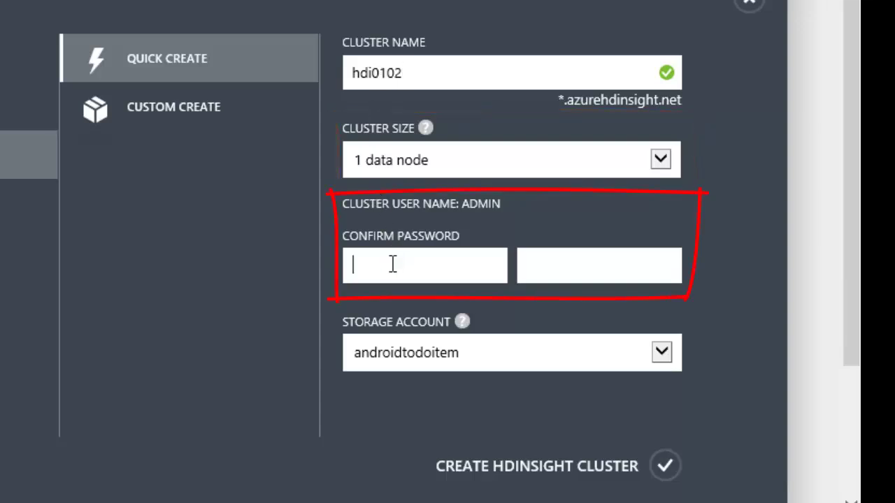
{"action": "type", "text": "••••••••••"}
{"action": "key", "text": "Tab"}
{"action": "type", "text": "••••••••"}
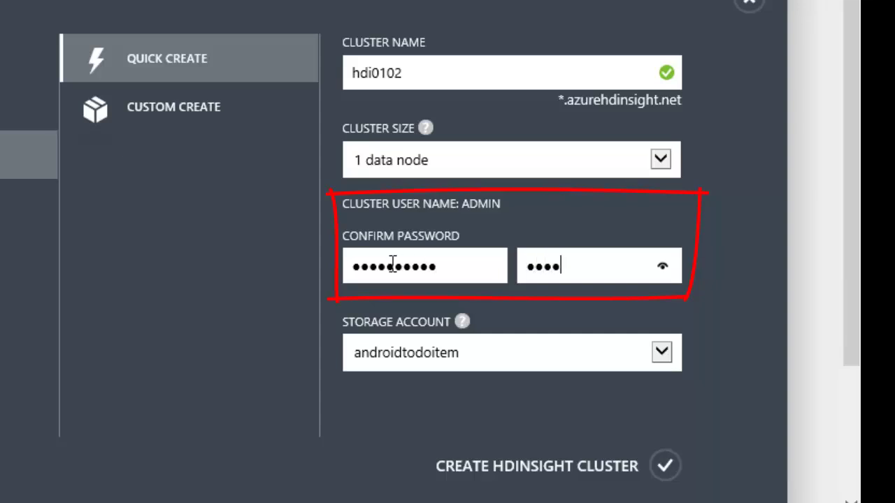
{"action": "type", "text": "•••"}
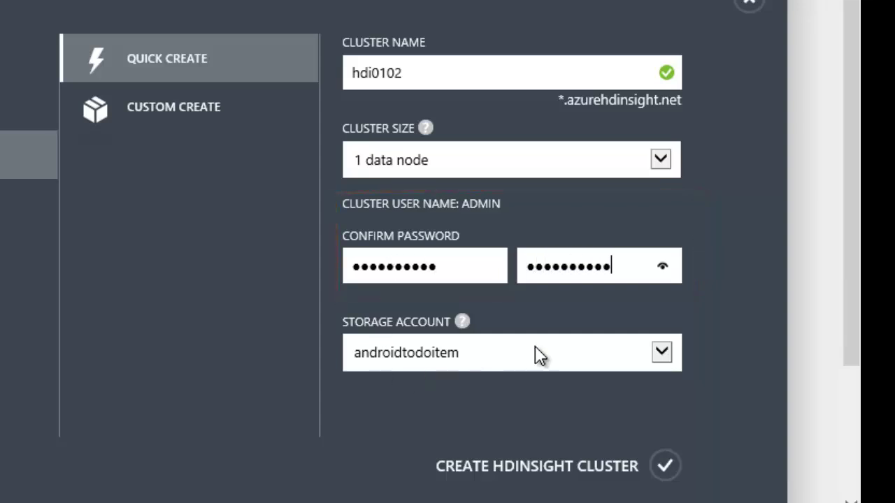
{"action": "left_click", "coordinate": [660, 352]}
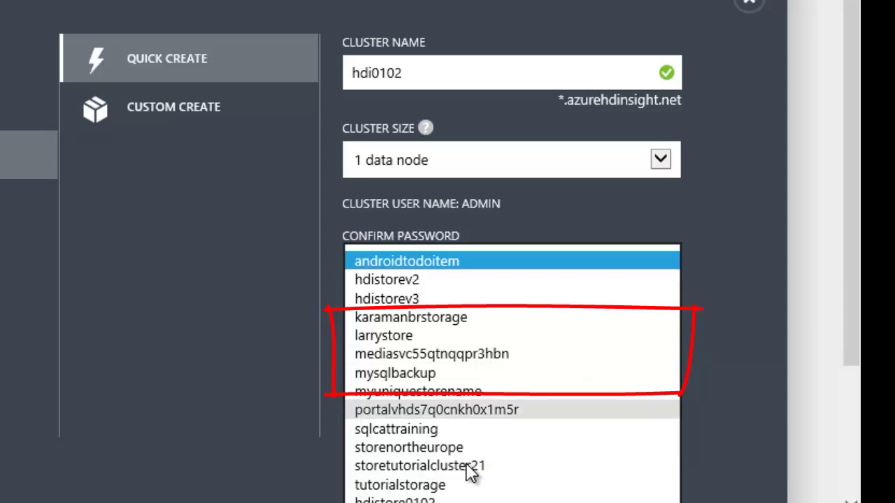
{"action": "left_click", "coordinate": [405, 500]}
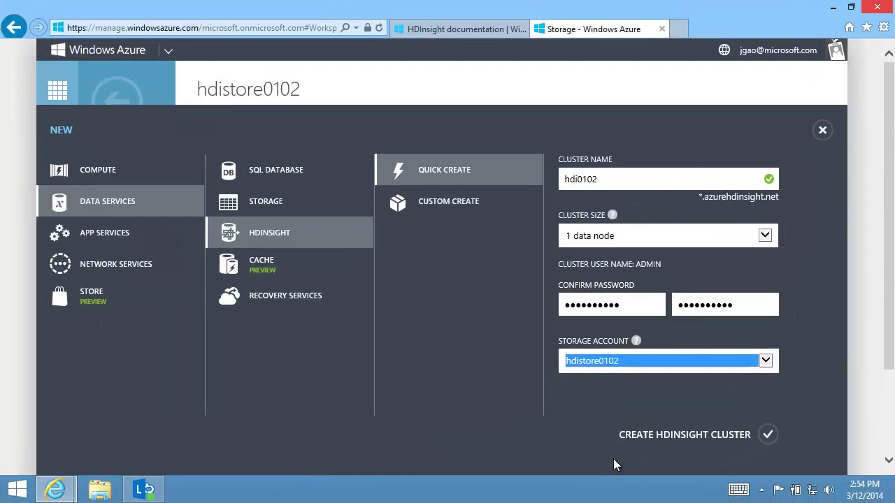
{"action": "left_click", "coordinate": [767, 434]}
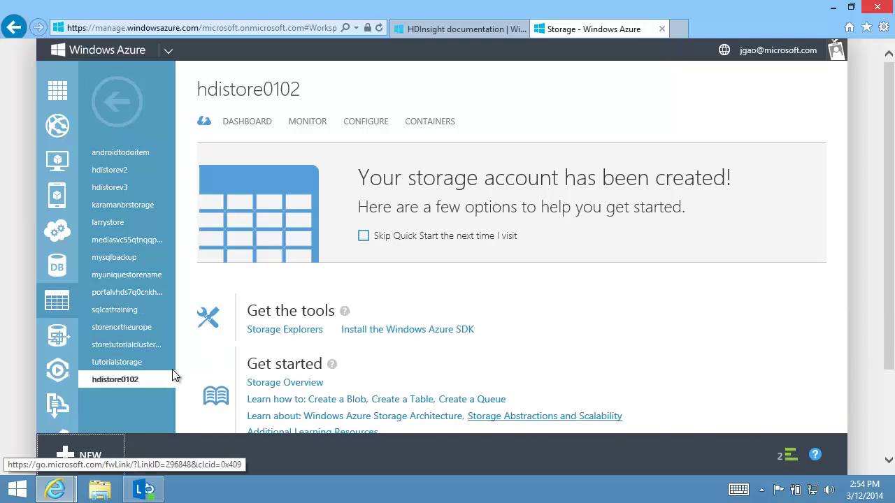
Step: Open the hdi0102 cluster's dashboard from the HDInsight clusters list
{"action": "left_click", "coordinate": [48, 343]}
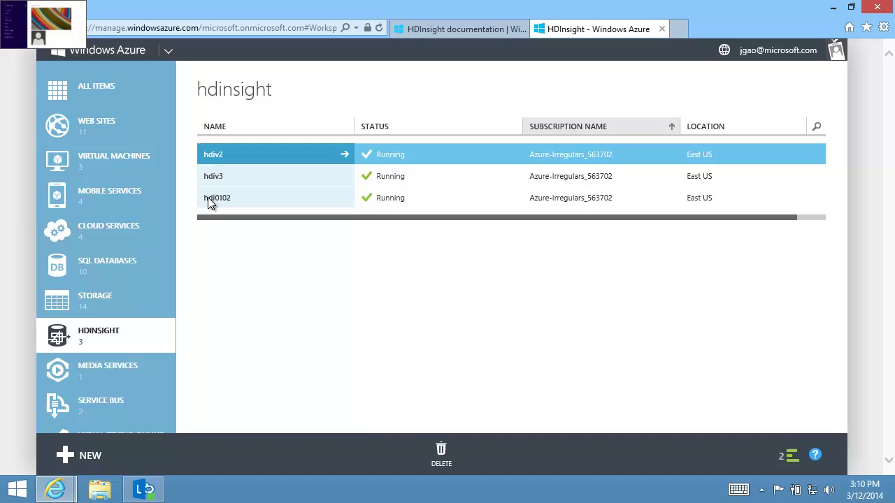
{"action": "left_click", "coordinate": [209, 202]}
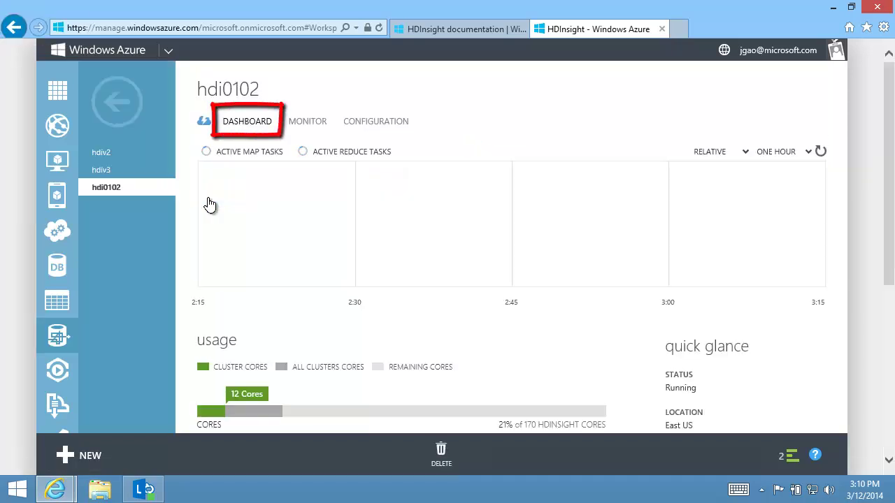
Step: Open the linked storage account hdistore0102 from the cluster dashboard's linked resources
{"action": "scroll", "coordinate": [210, 204], "scroll_direction": "down", "scroll_amount": 1}
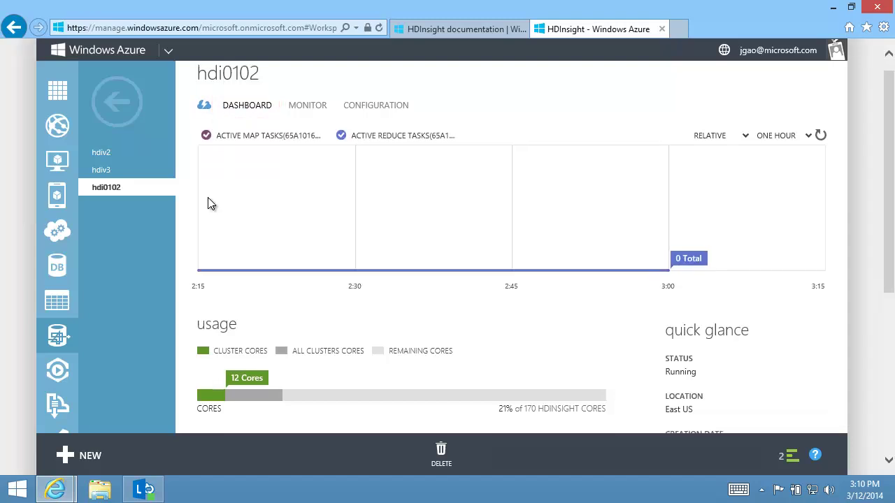
{"action": "scroll", "coordinate": [207, 204], "scroll_direction": "down", "scroll_amount": 1}
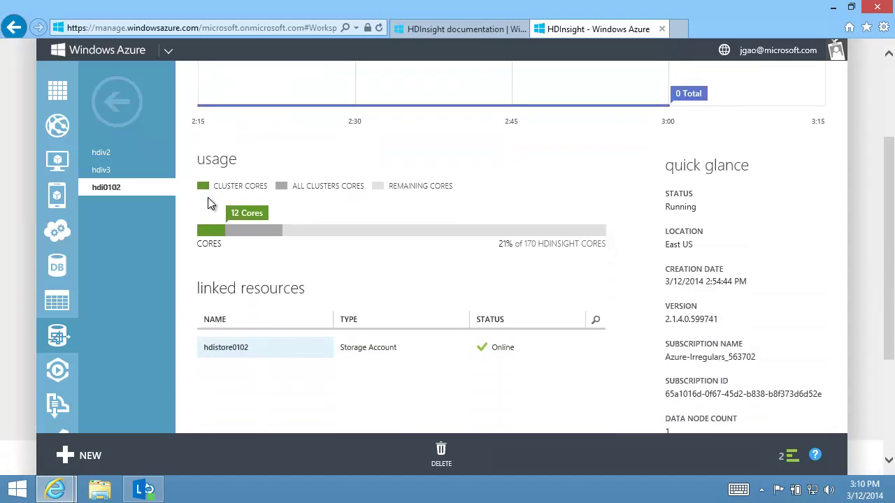
{"action": "scroll", "coordinate": [208, 203], "scroll_direction": "down", "scroll_amount": 1}
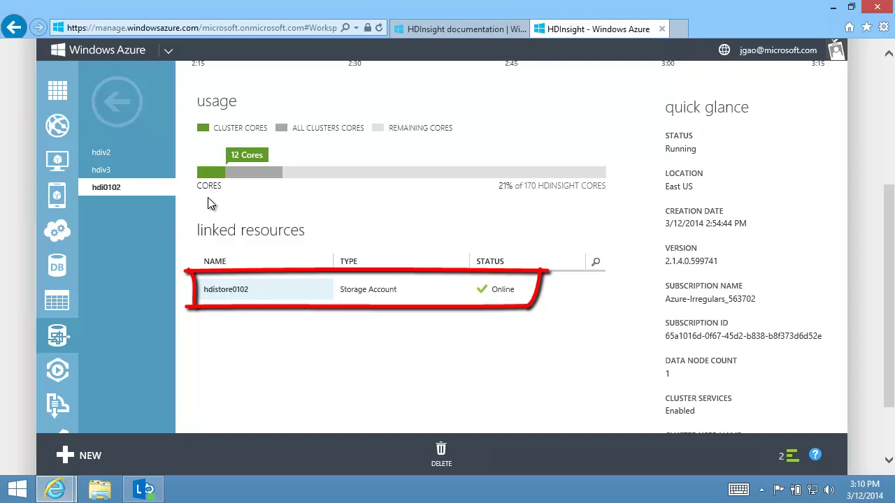
{"action": "left_click", "coordinate": [235, 297]}
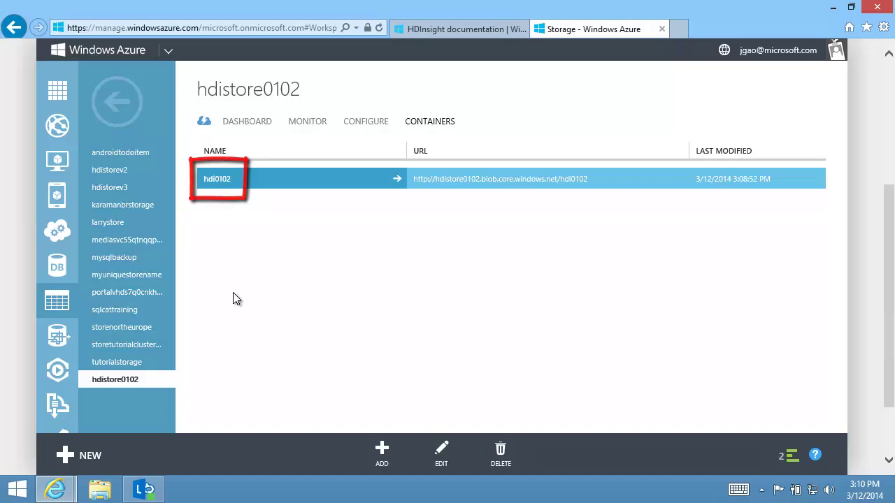
Step: Browse the hdi0102 container's blobs, such as hadoop-examples.jar and davinci.txt
{"action": "left_click", "coordinate": [307, 183]}
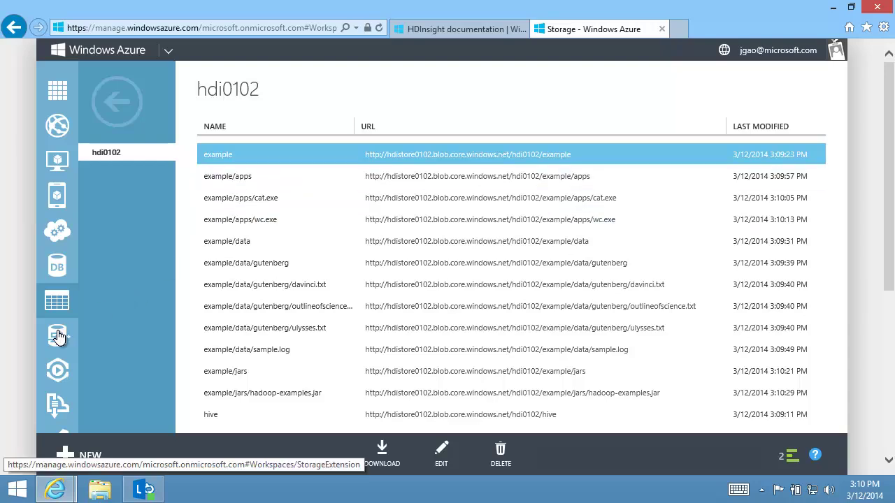
Step: Reopen cluster hdi0102 and view its monitoring, then its configuration page
{"action": "left_click", "coordinate": [59, 337]}
{"action": "left_click", "coordinate": [252, 203]}
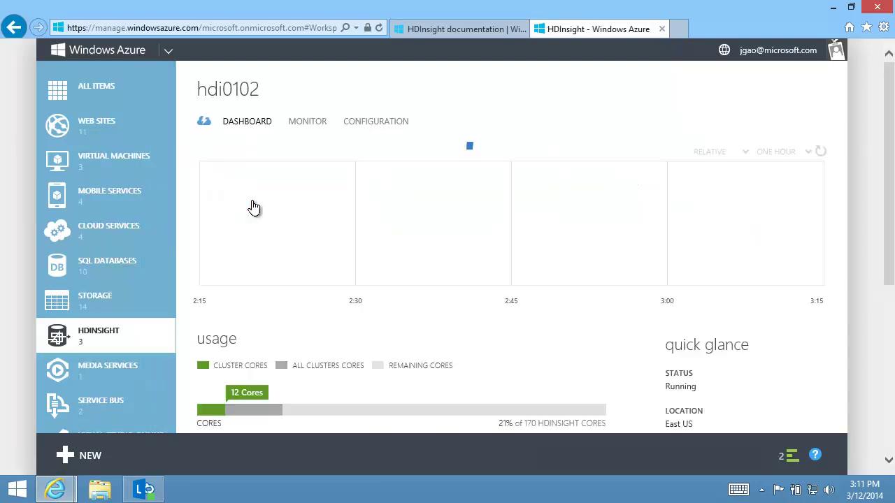
{"action": "left_click", "coordinate": [308, 123]}
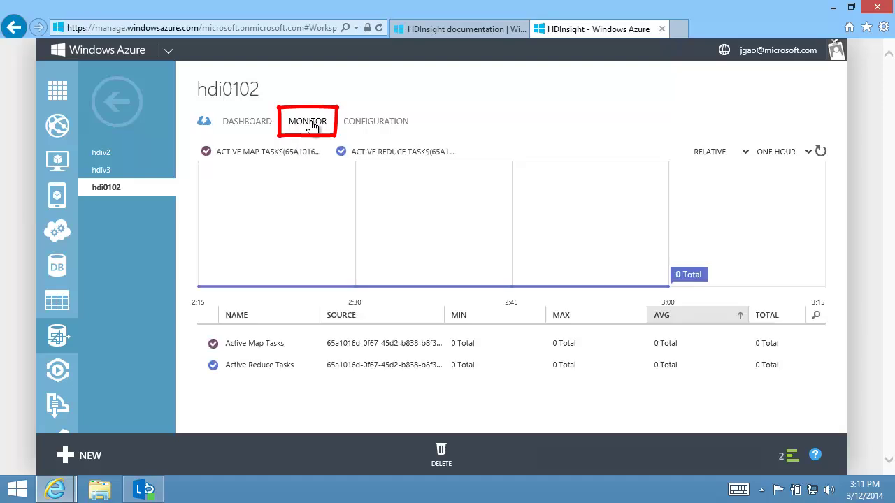
{"action": "left_click", "coordinate": [356, 123]}
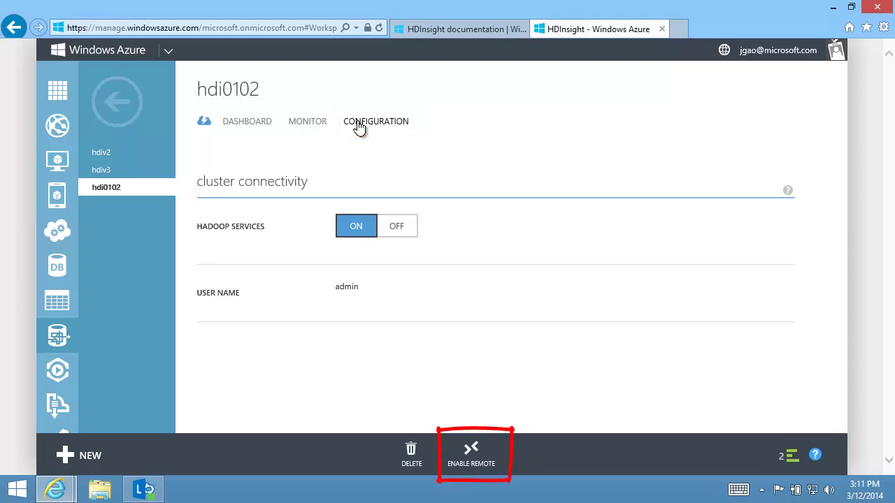